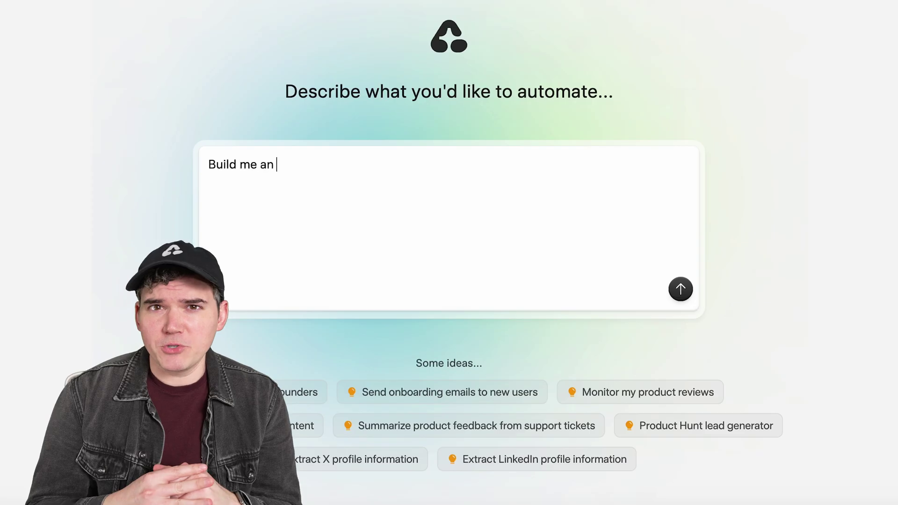
Step: Send the prompt 'AI Agent that automates my inbox.', enter an email, and start a LinkedIn-search agent prompt
text(AI Agent that automates my inbox.)
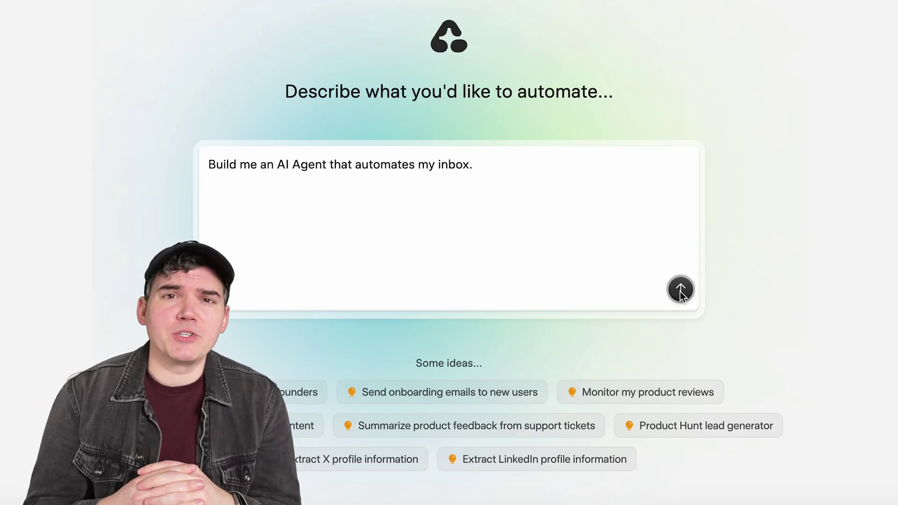
click(680, 290)
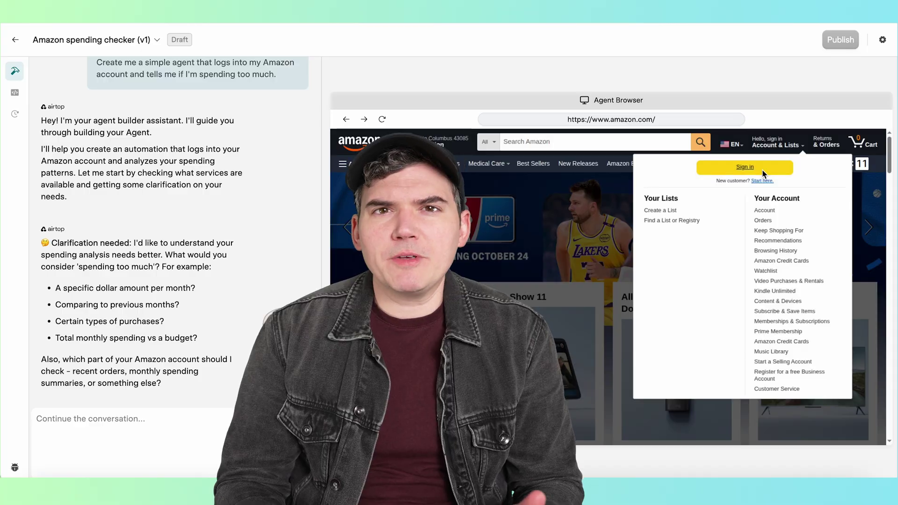
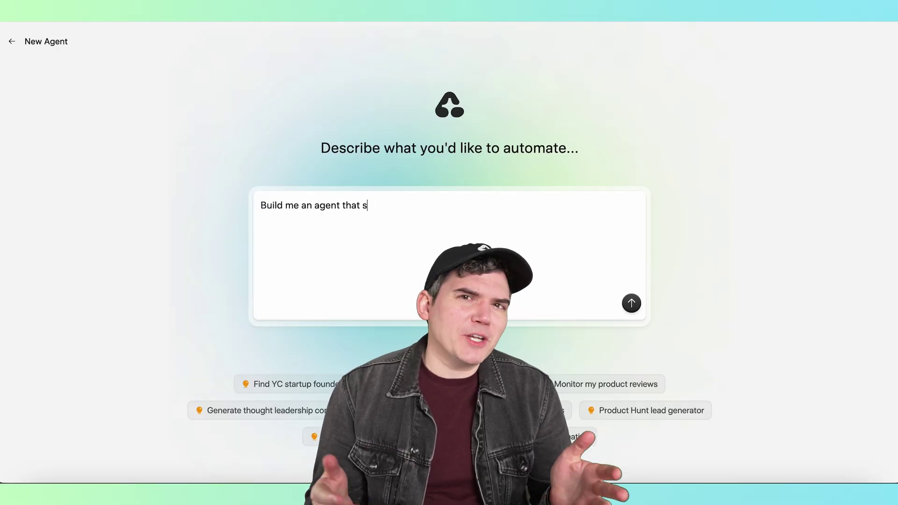
text(for new)
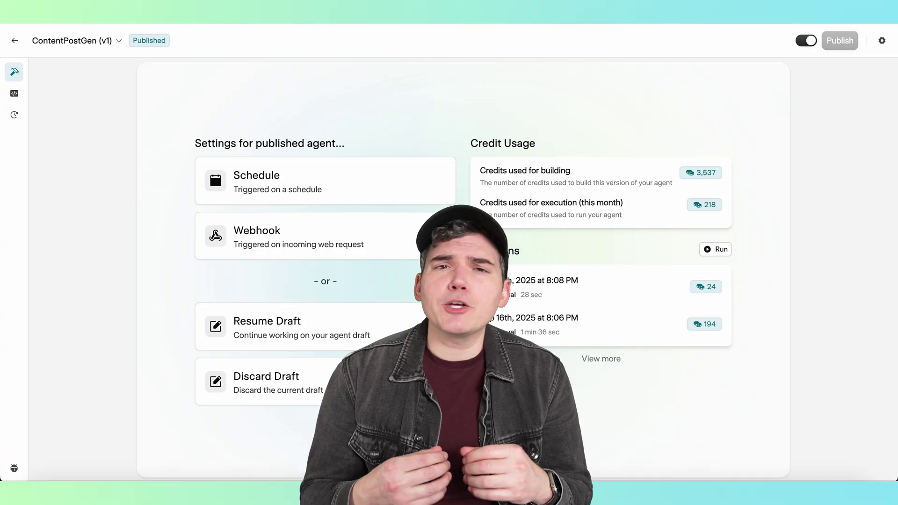
Step: Review the agent's schedule recurrence options, then begin creating a new agent
click(397, 184)
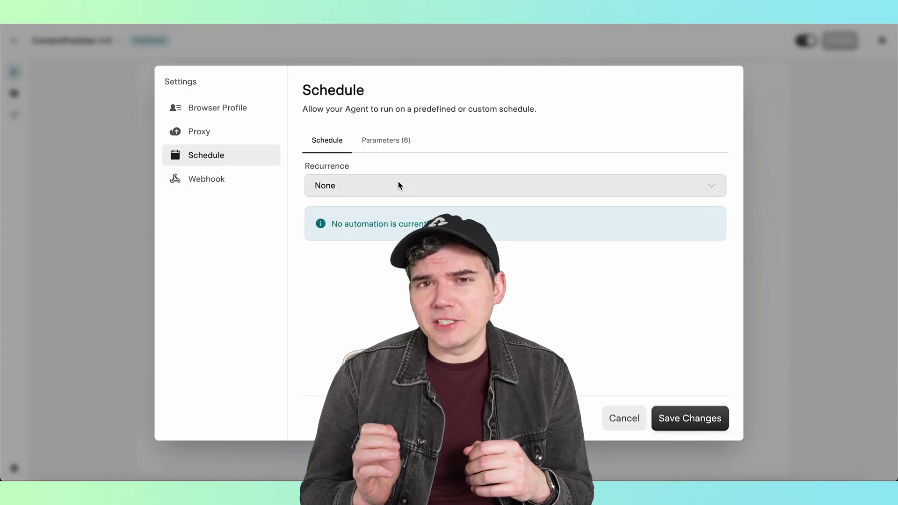
click(411, 184)
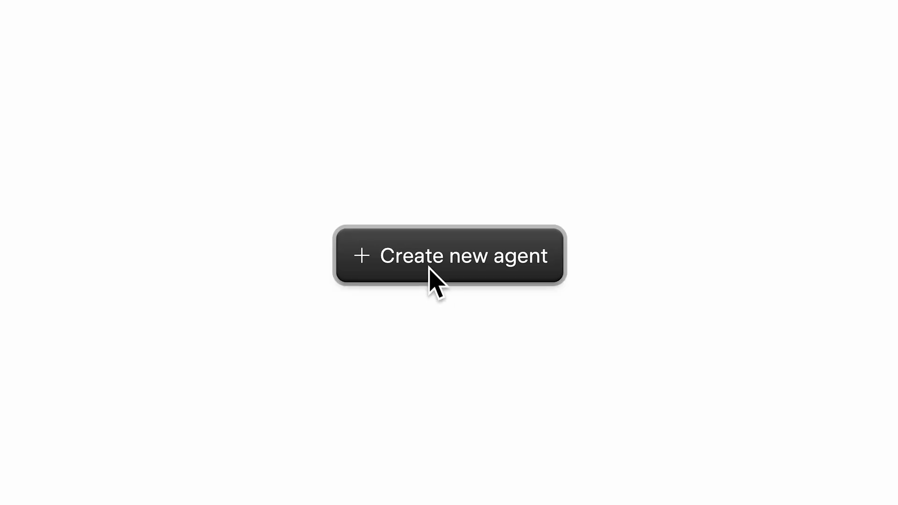
click(430, 269)
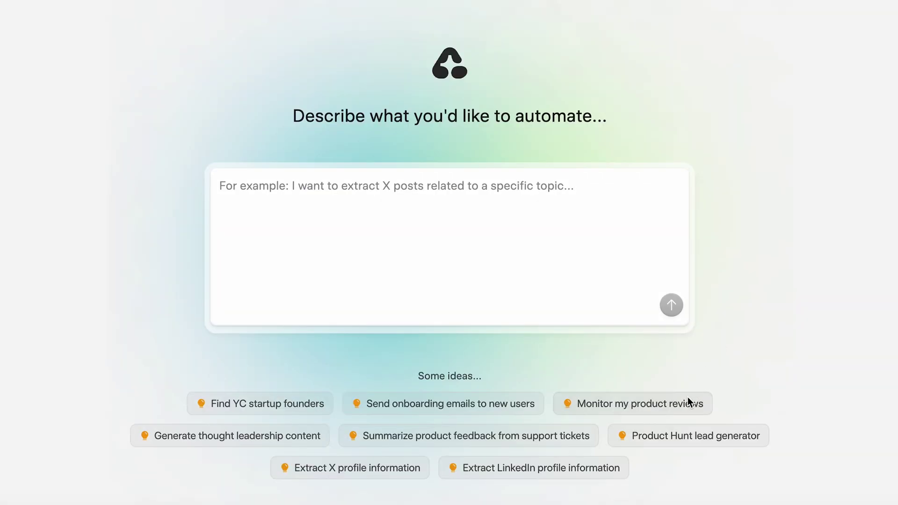
Step: Preview the Monitor my product reviews, Product Hunt lead generator, Extract X profile information and Generate thought leadership content sample prompts
click(647, 386)
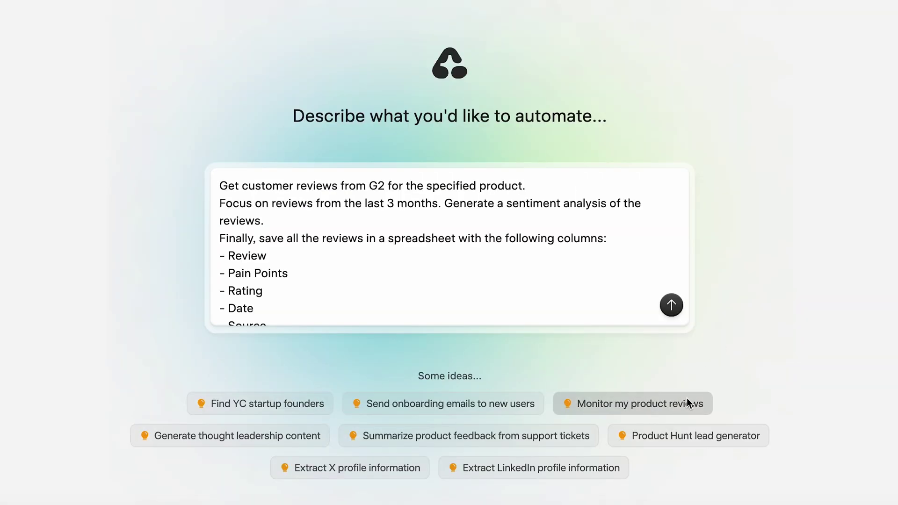
click(700, 435)
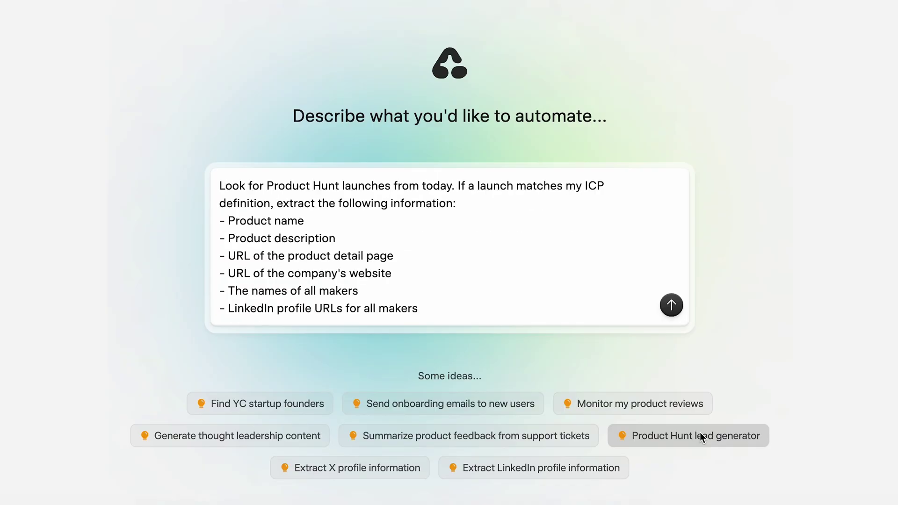
click(392, 477)
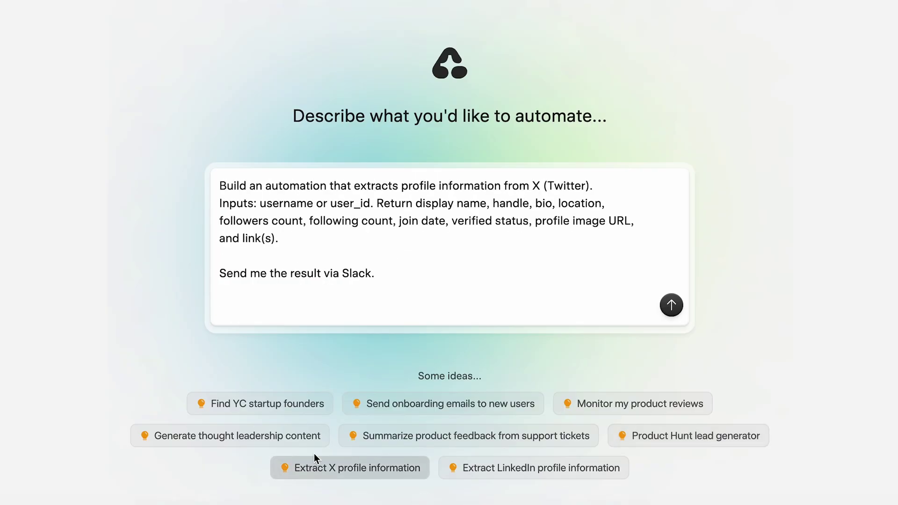
click(295, 433)
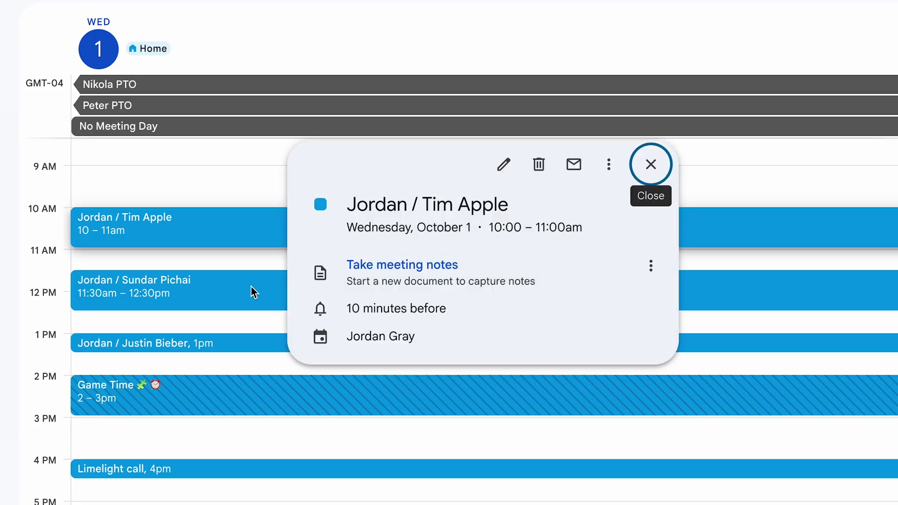
click(251, 286)
click(253, 343)
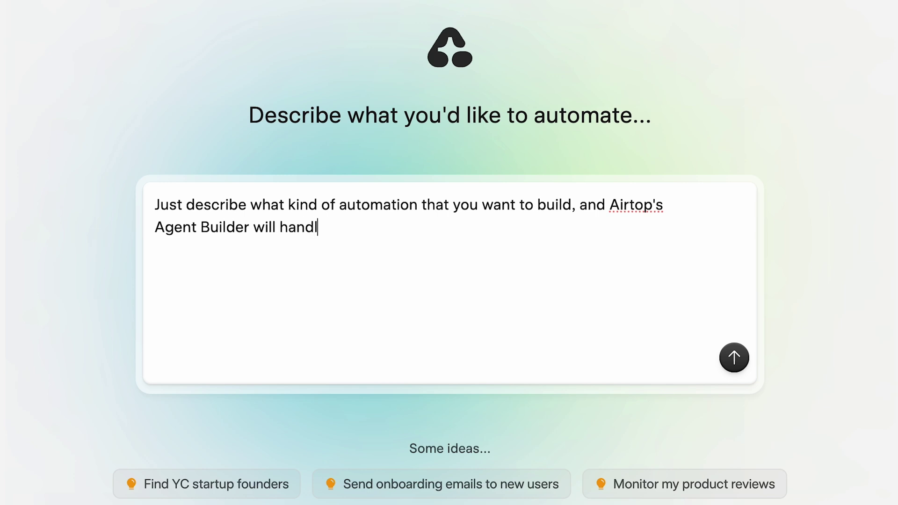
text(Build me an)
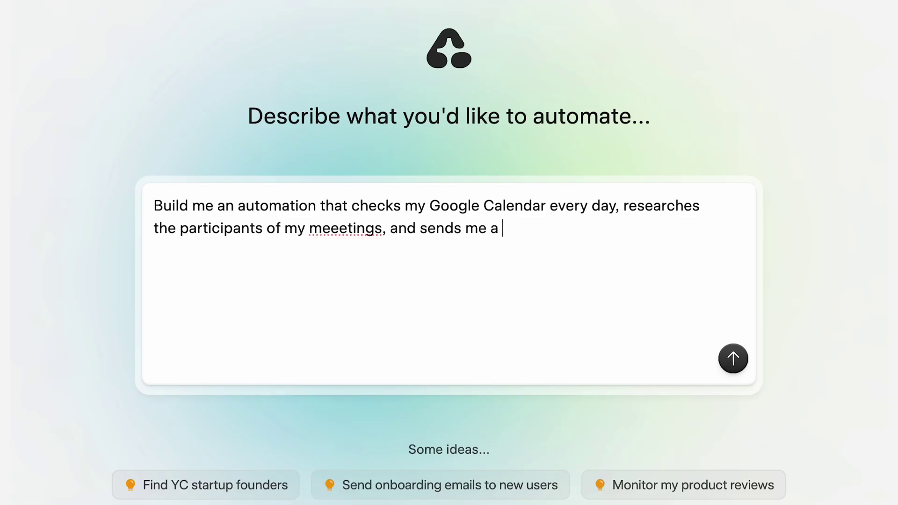
drag(623, 243, 138, 204)
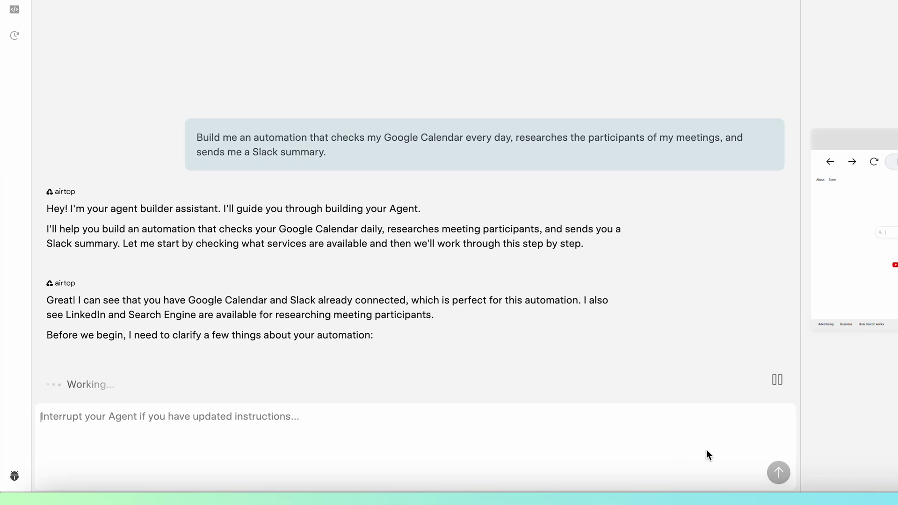
text(1. Just my meetings for today)
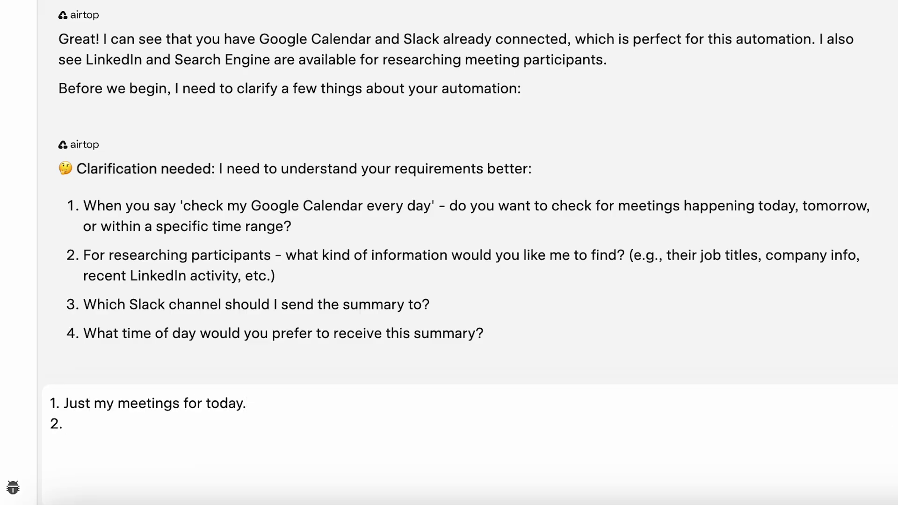
text(. #meeting-prep)
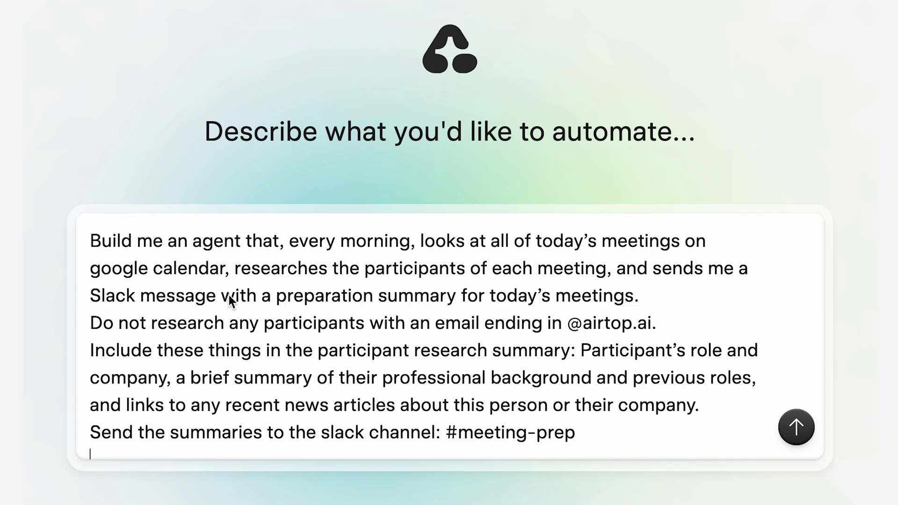
drag(91, 326, 597, 335)
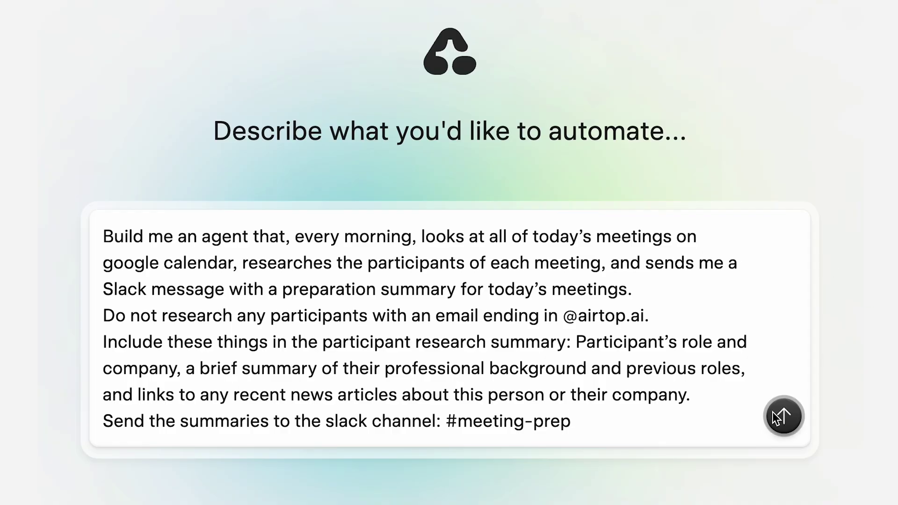
Step: Submit the meeting-prep description and answer the builder with 'Skip recurring internal team meetings'
click(782, 416)
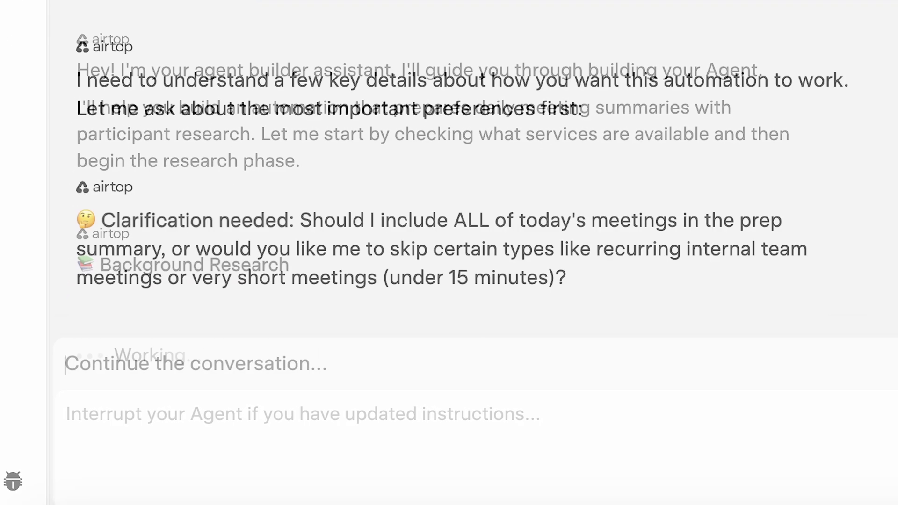
text(Skip)
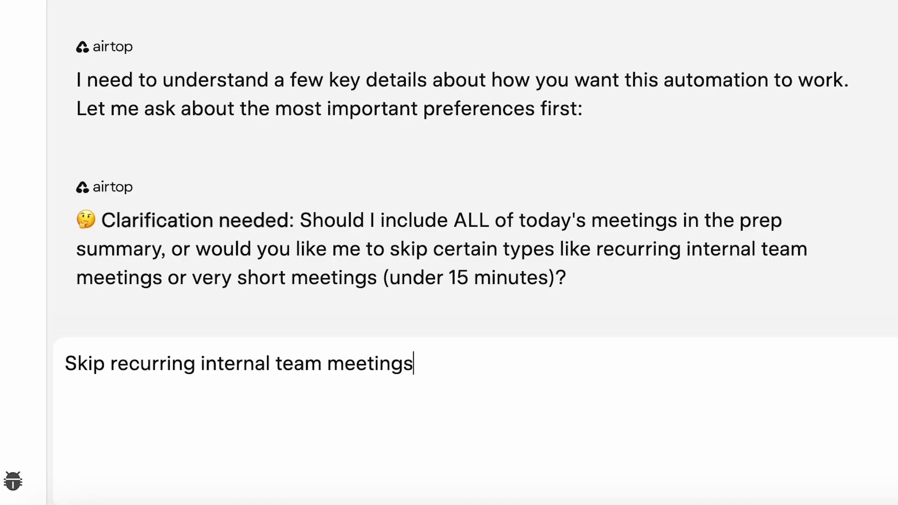
text( recurring internal team meetings)
key(Return)
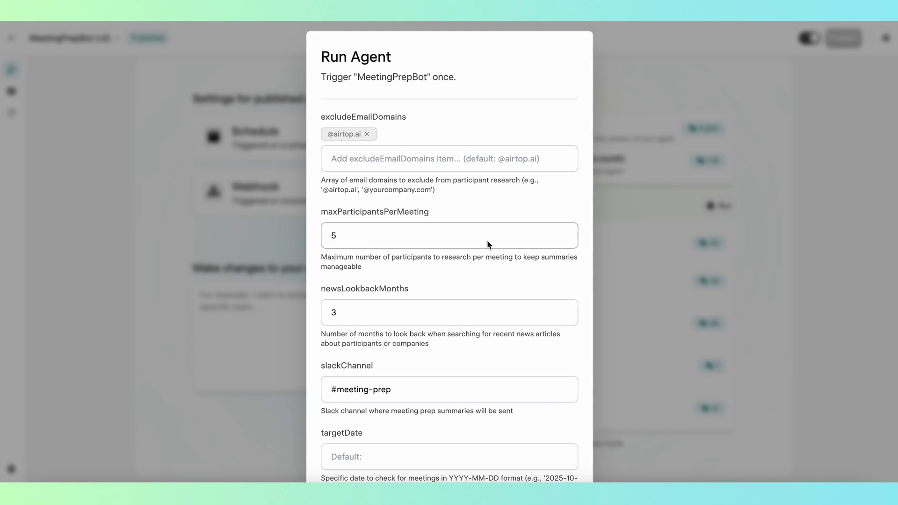
scroll(487, 241, down, 1)
scroll(487, 241, down, 3)
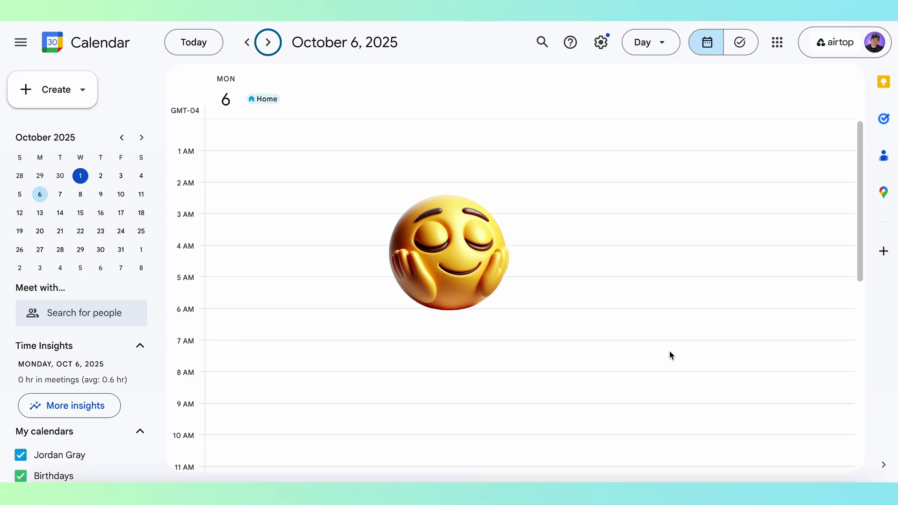
scroll(670, 355, down, 8)
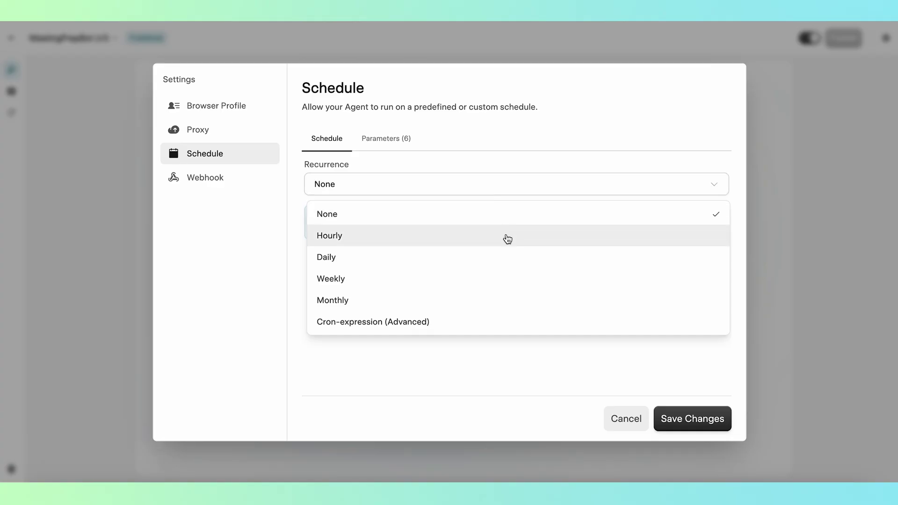
Step: Set MeetingPrepBot's recurrence to the cron expression '0 16,17 * * WED' and apply it
click(515, 324)
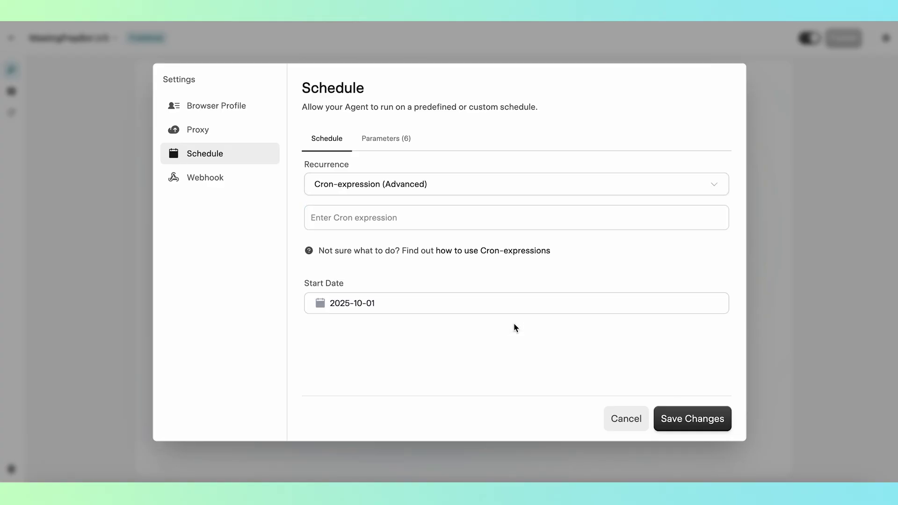
click(547, 221)
text(0 16,17 * * WED)
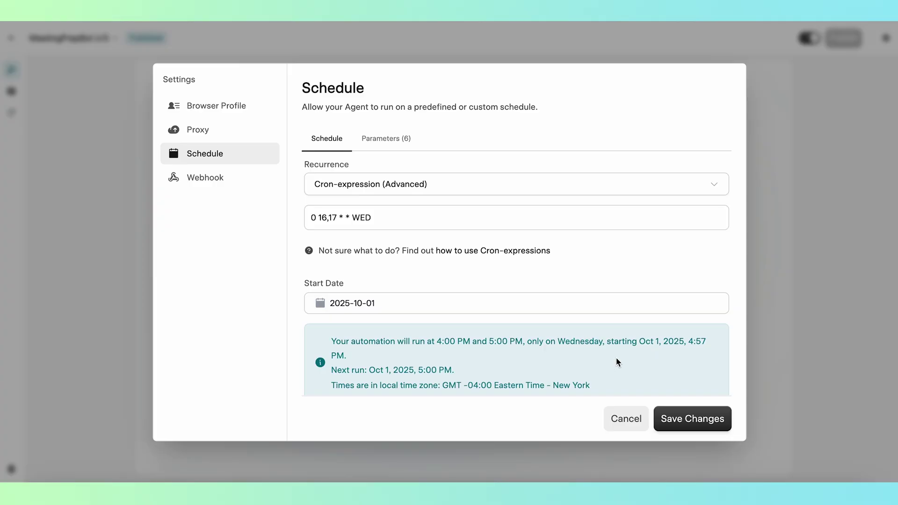
key(Escape)
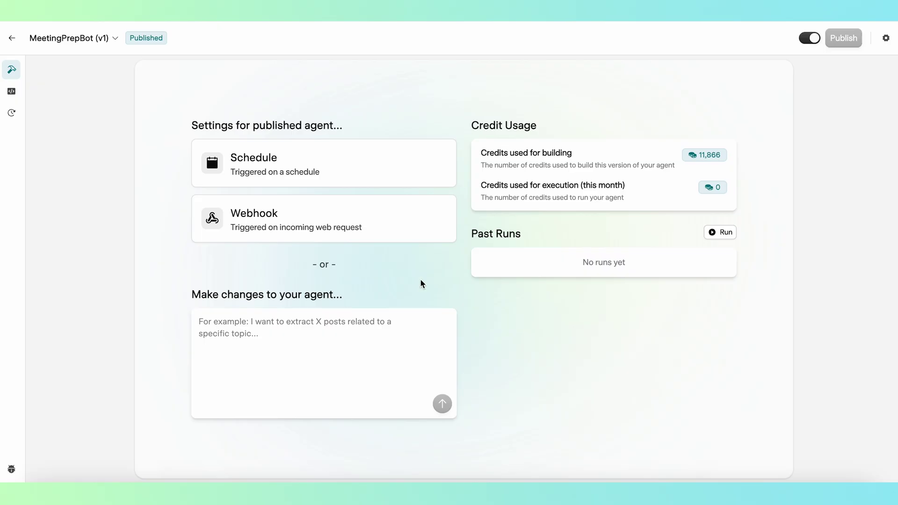
Step: Copy MeetingPrepBot's webhook endpoint URL from its Webhook settings
click(403, 236)
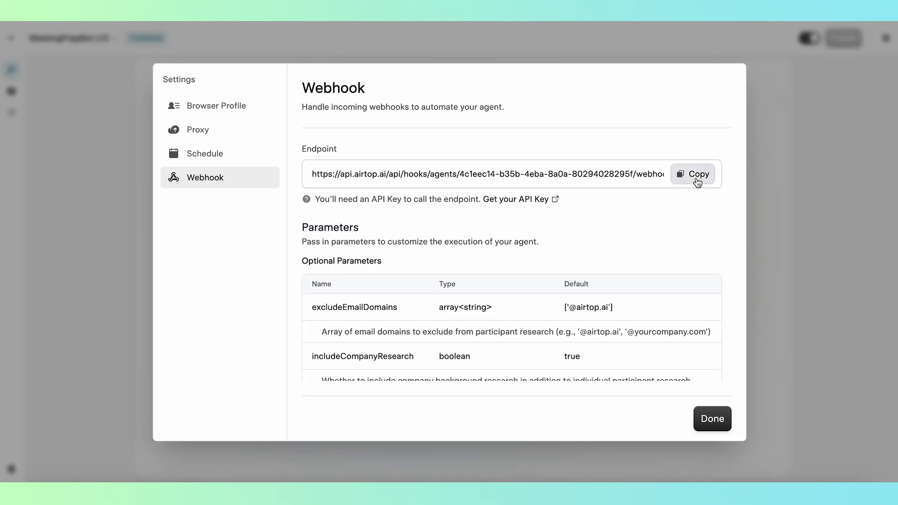
click(696, 176)
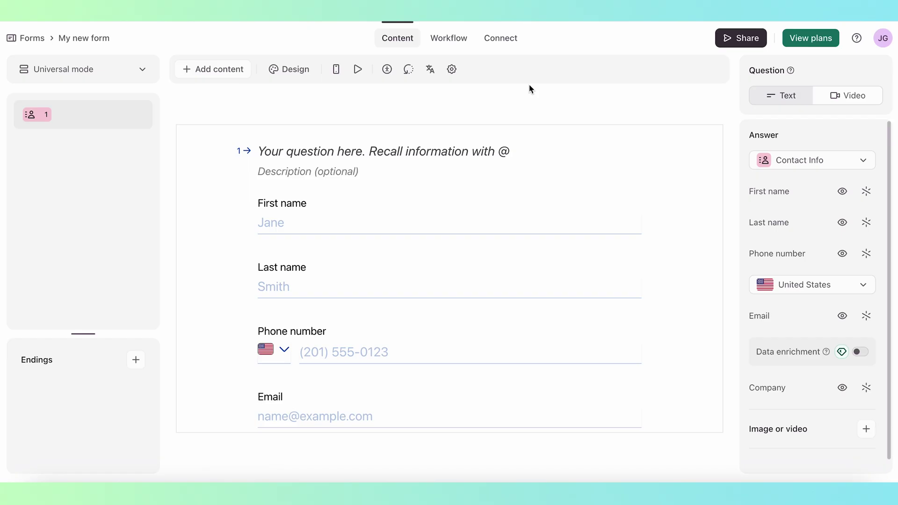
Step: Save the Airtop endpoint URL as a new Typeform webhook, then type a 'happy automating' sign-off
click(508, 43)
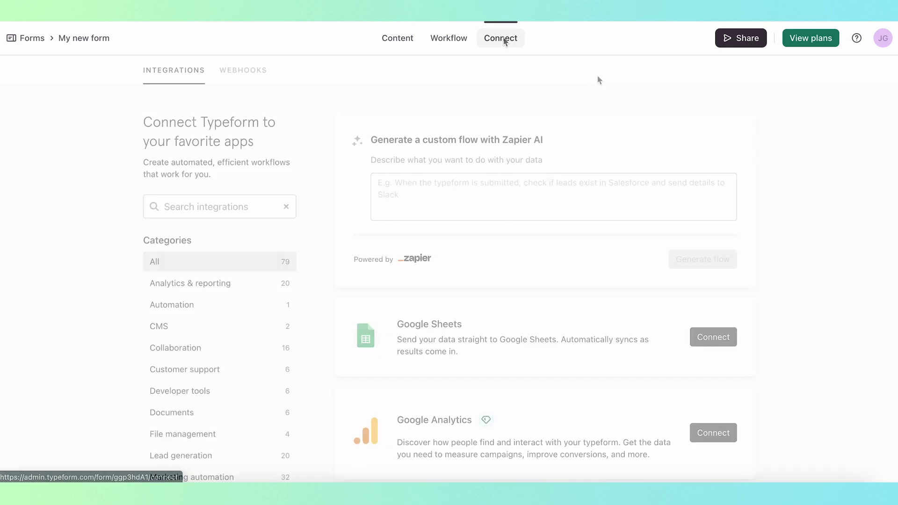
click(262, 74)
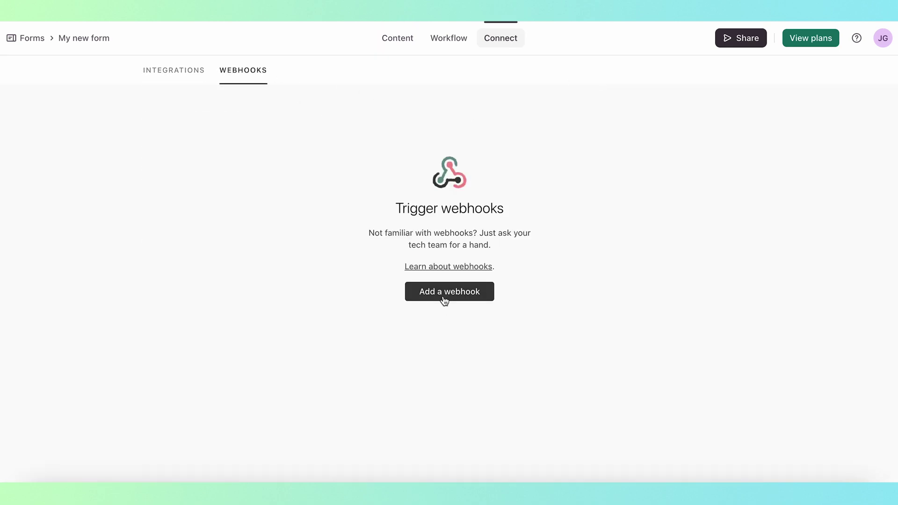
click(444, 298)
click(445, 269)
key(ctrl+v)
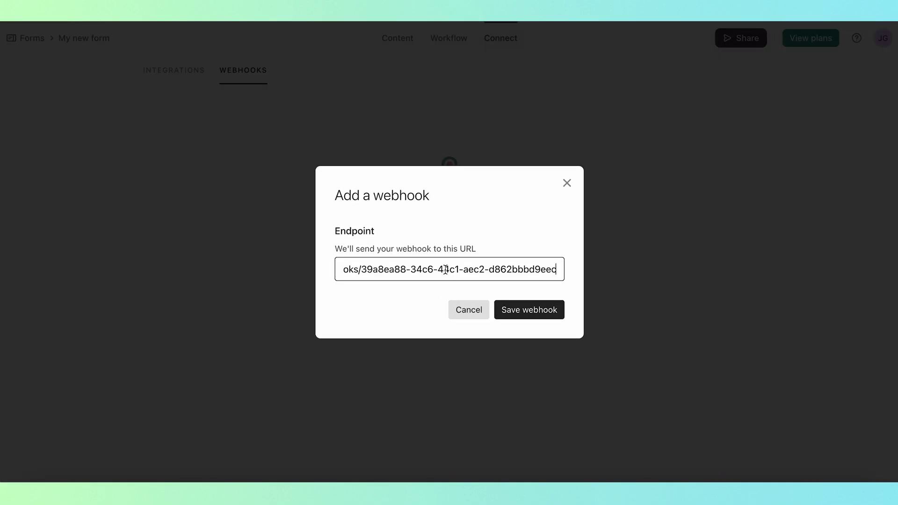
click(552, 318)
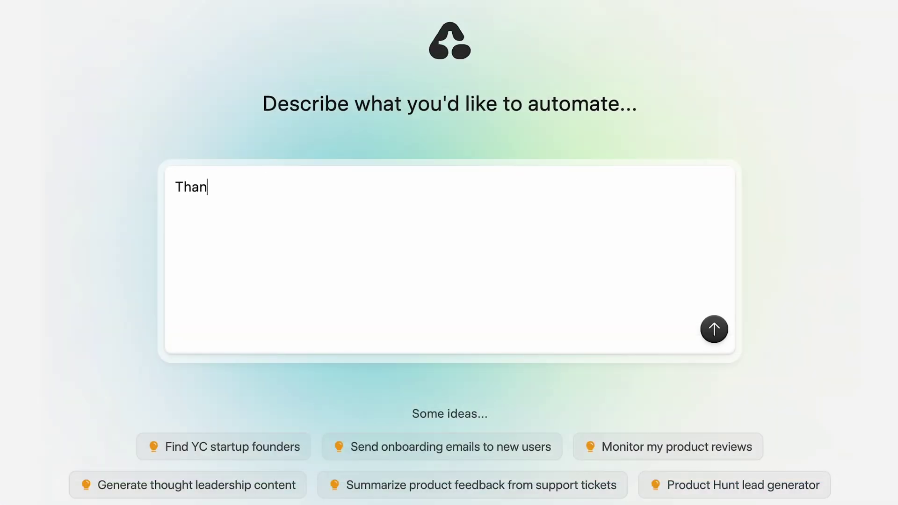
text(ks for watching, and happy)
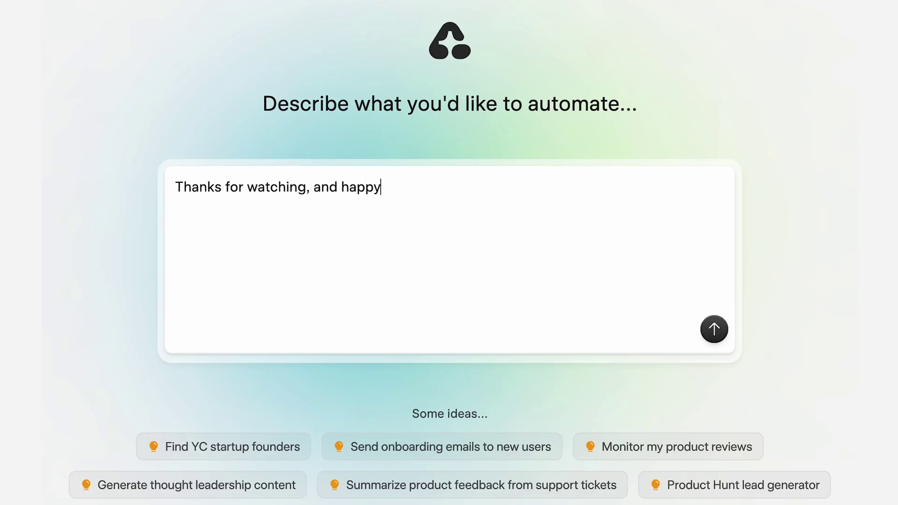
text( automating!)
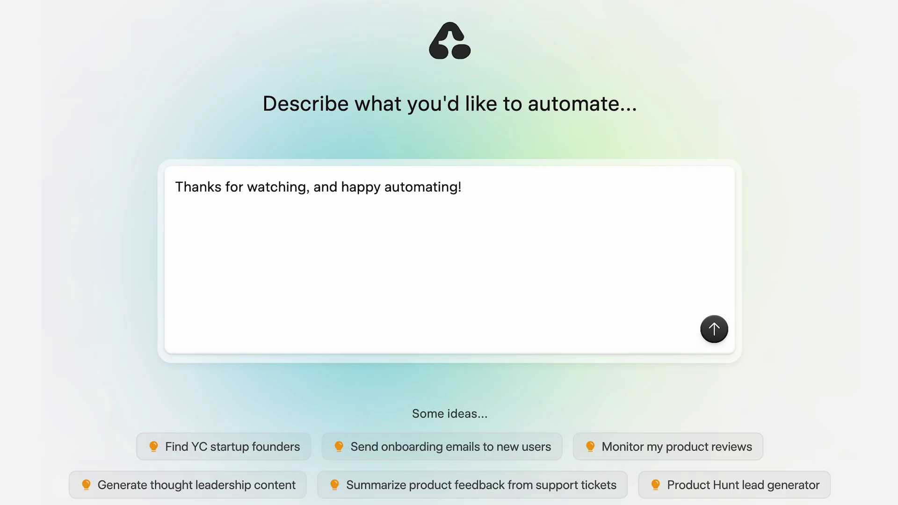